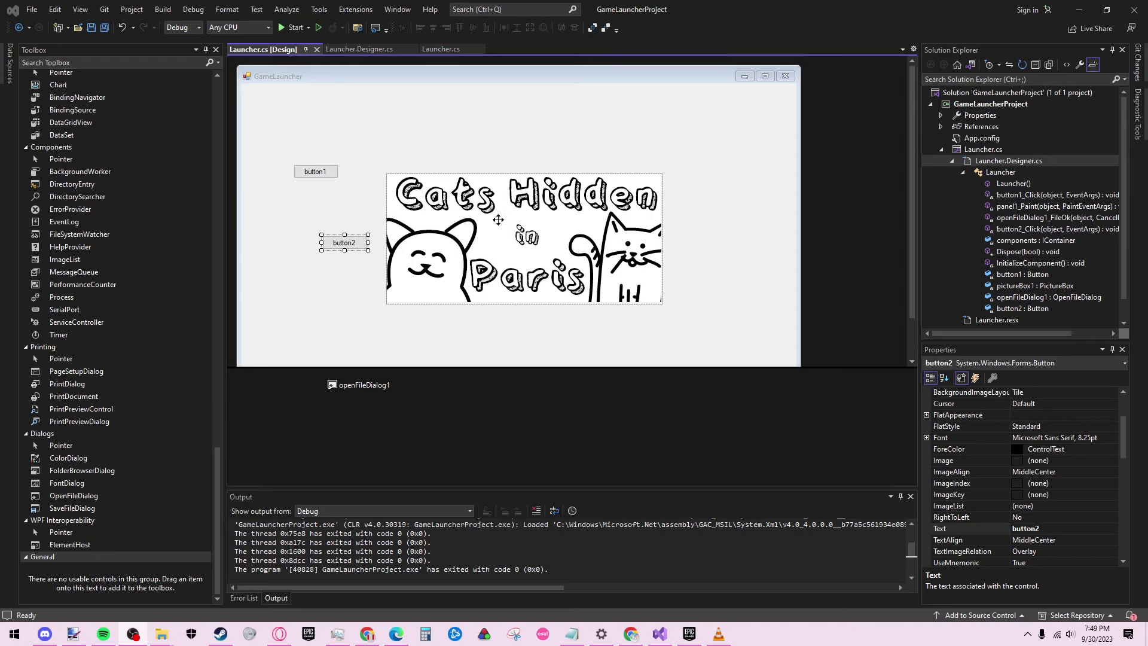
Step: Inspect the Cats Hidden in Paris picture box, the form and button2 in the designer
click(529, 278)
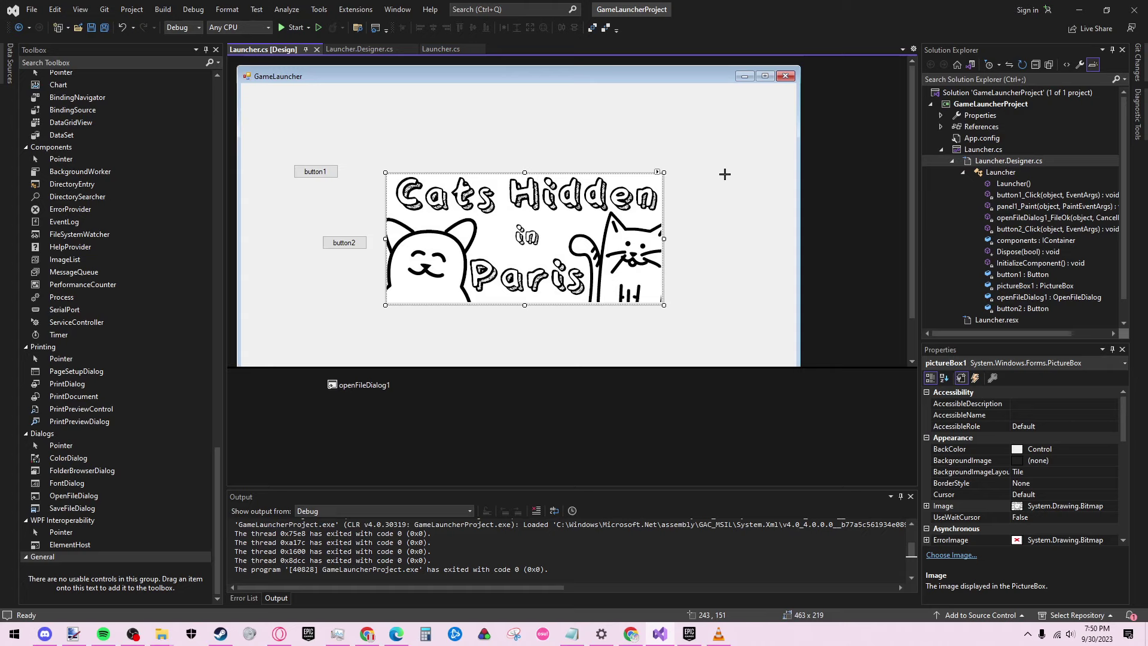
click(375, 216)
click(351, 244)
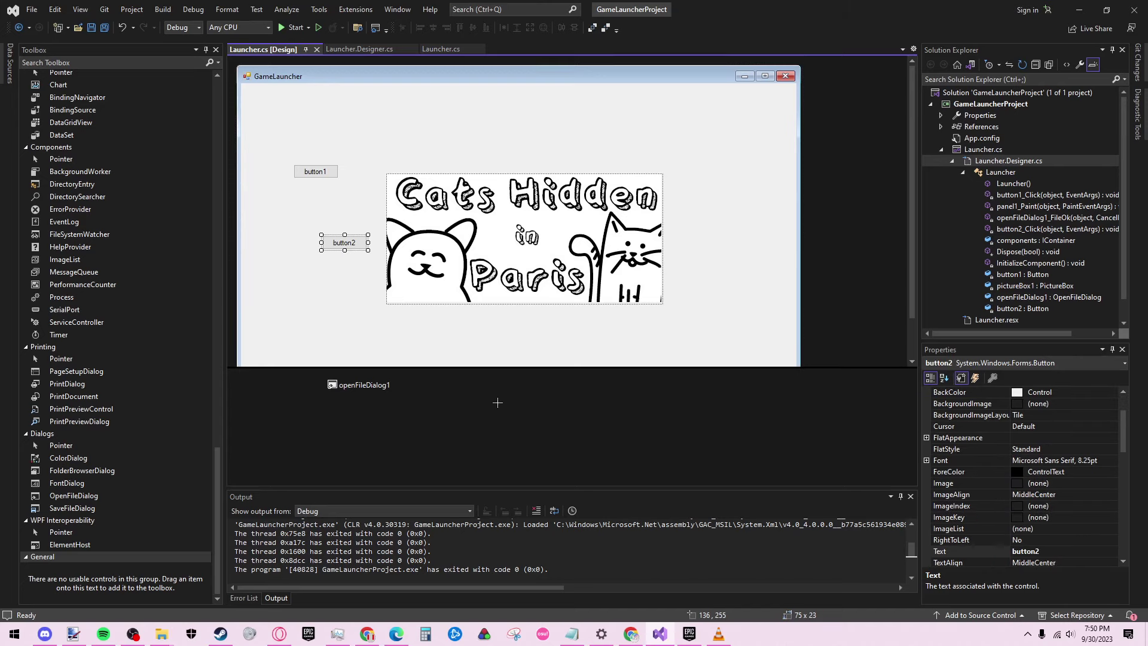
click(499, 257)
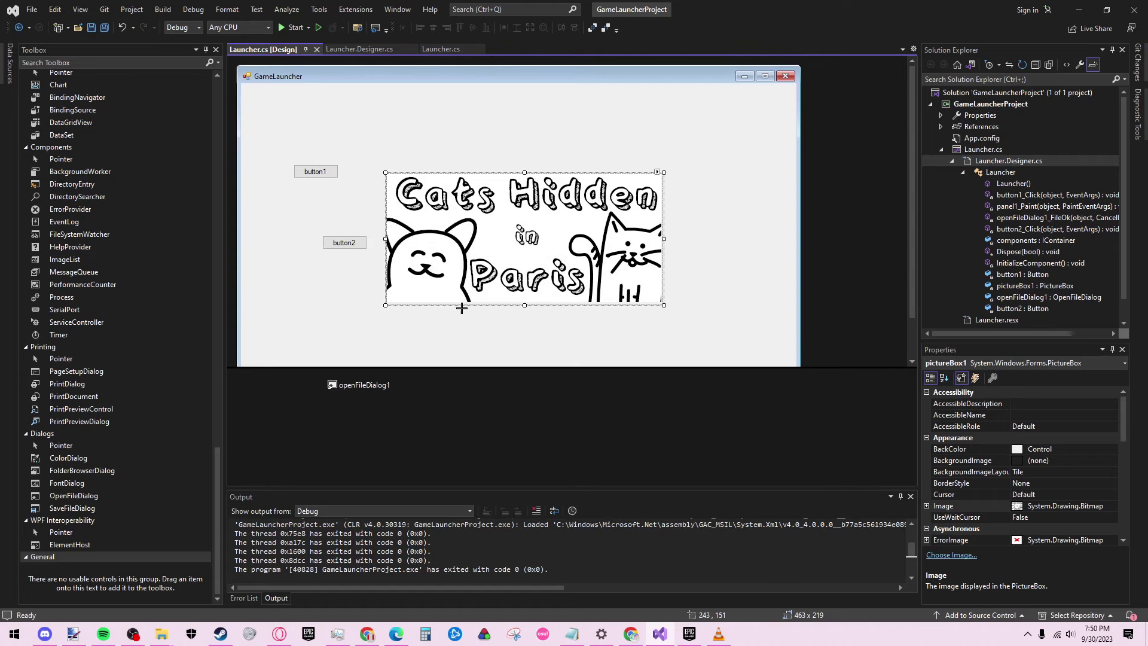
click(350, 239)
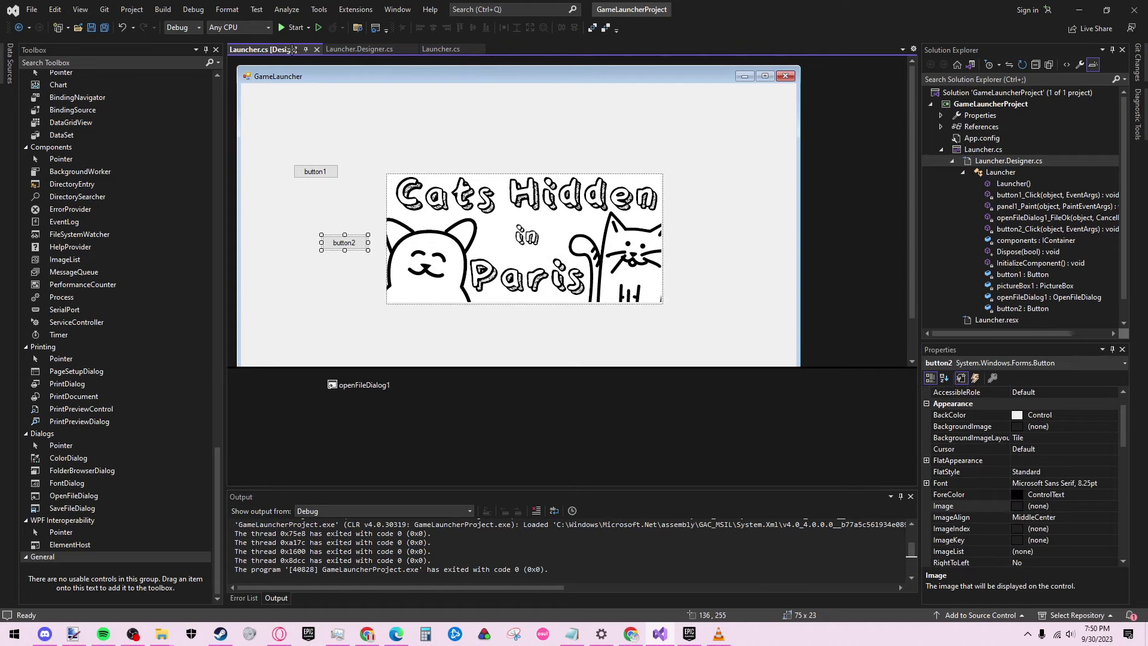
Step: Debug the launcher and open 20230522_190548.jpg from Downloads through button2's file dialog
click(294, 28)
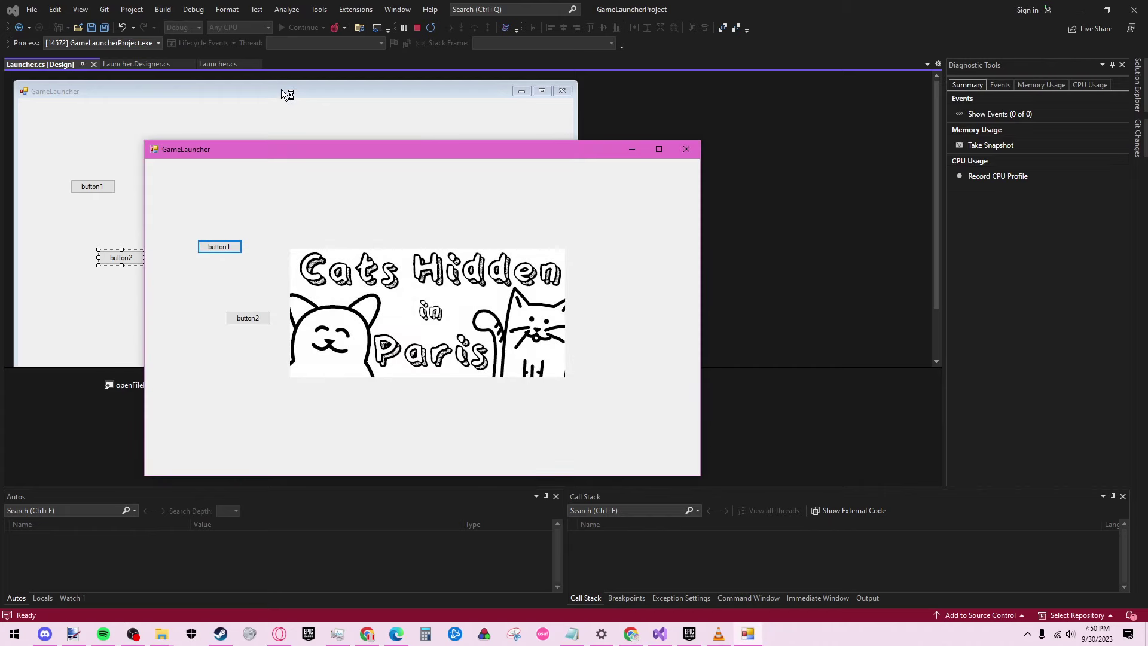
click(248, 317)
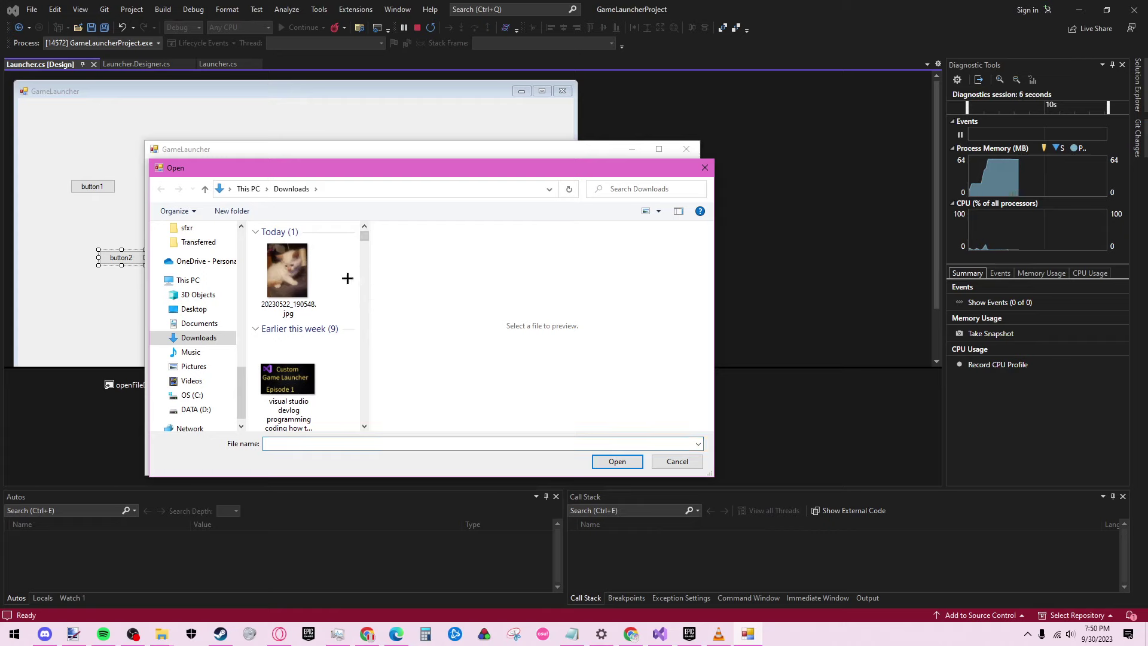
click(287, 270)
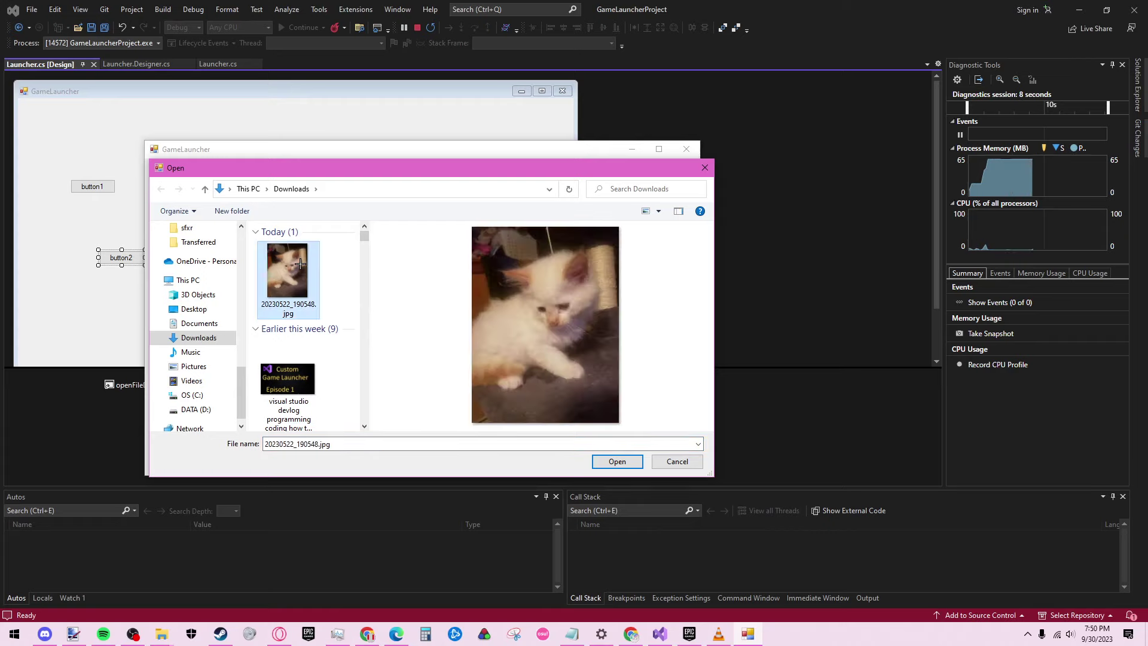
double_click(299, 267)
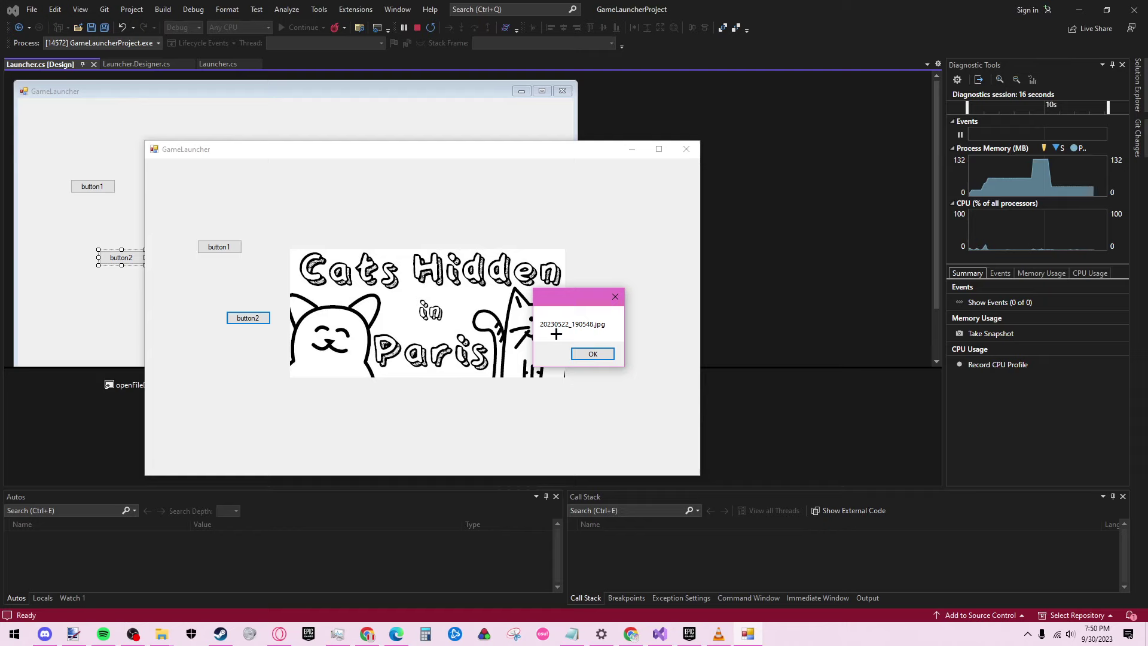
Step: Close the filename message box and the GameLauncher window to end the debug session
click(594, 354)
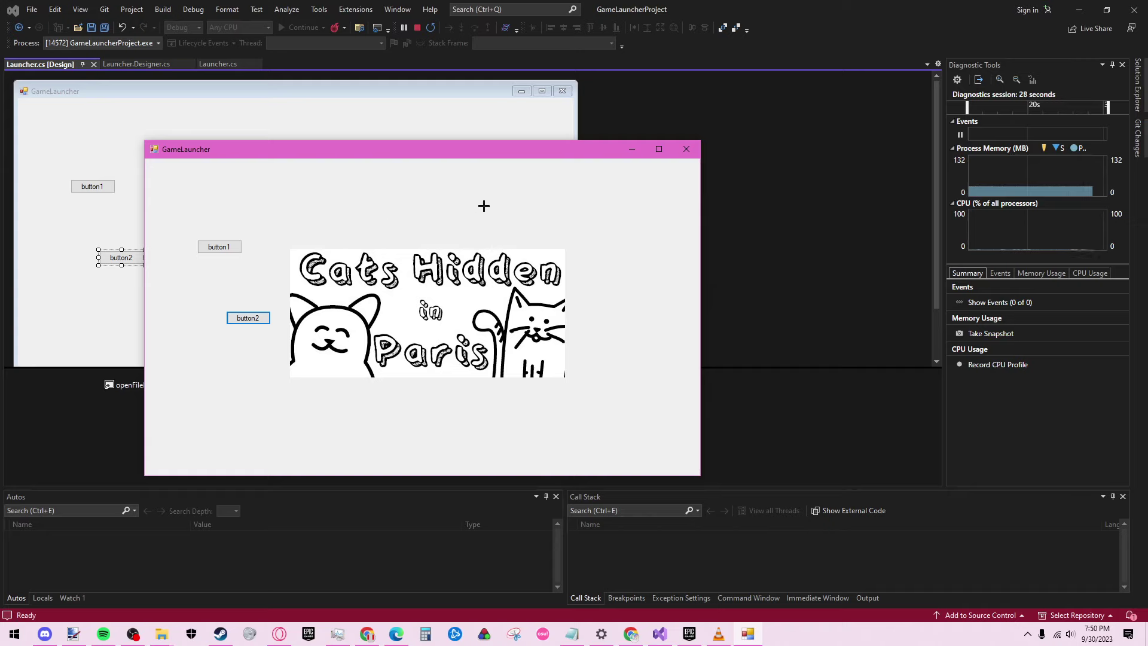
click(688, 150)
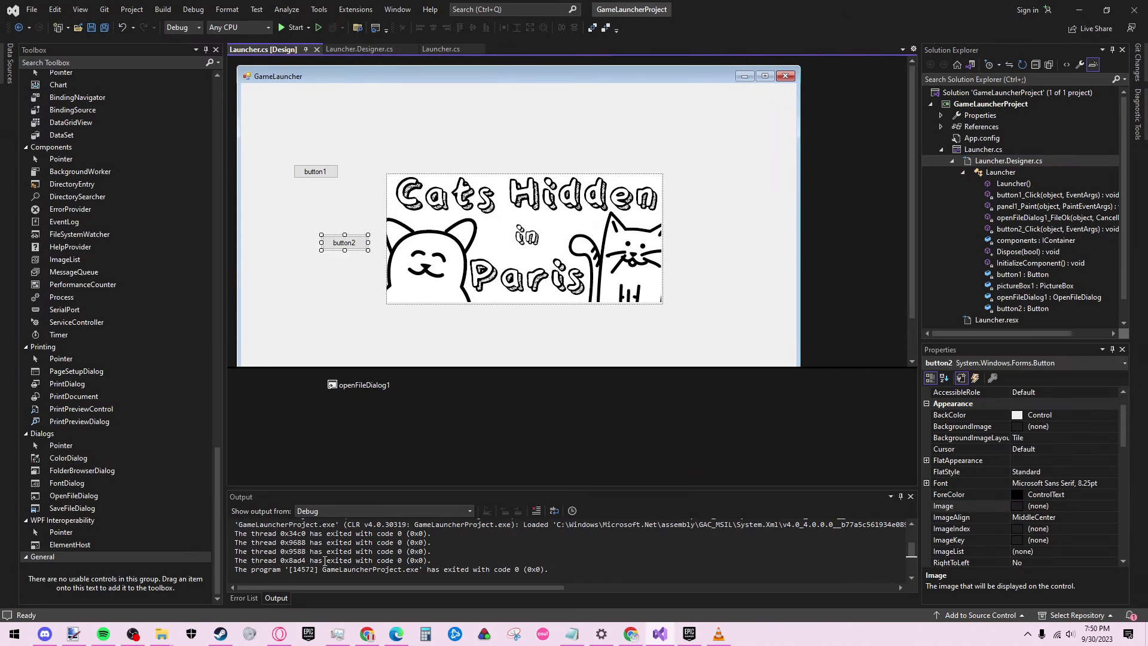
Step: Switch to the browser showing the YouTube tutorial on OpenFileDialog in C#
click(280, 634)
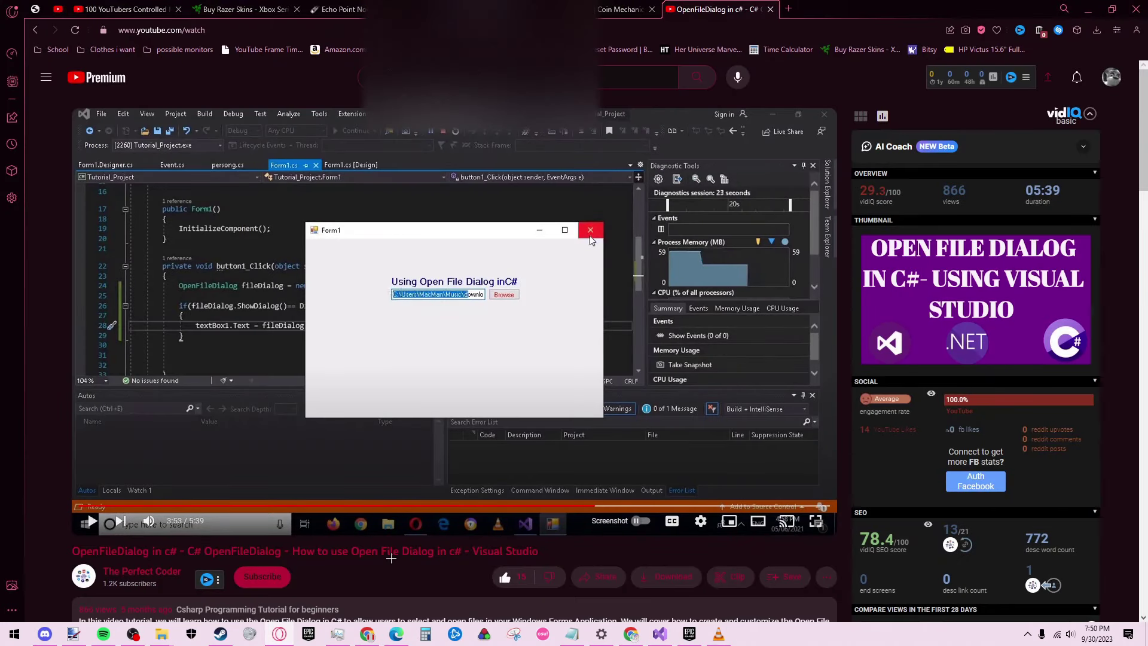